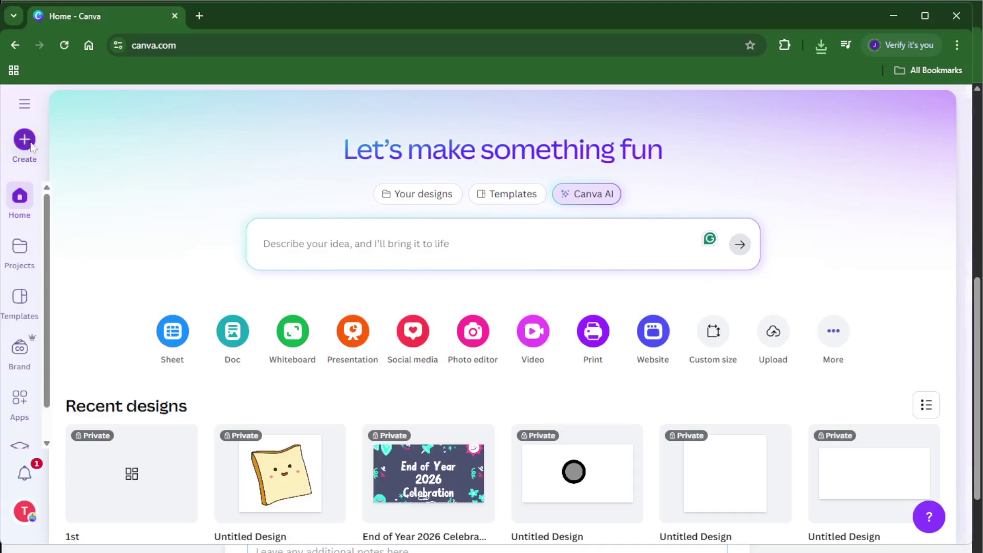
# Step: Create a new 1000 × 500 mm Banner (Landscape) design by searching for 'banner'
pyautogui.click(30, 145)
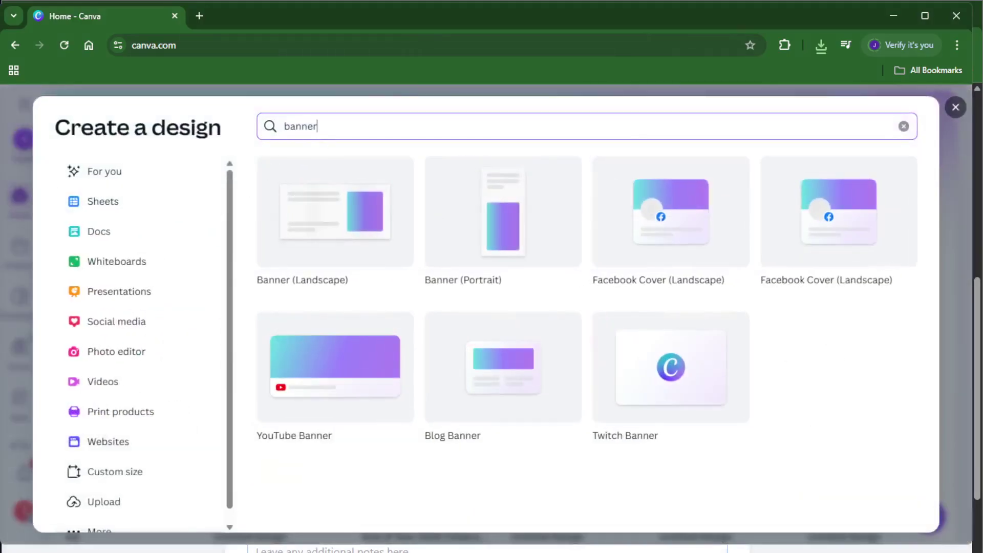
pyautogui.hotkey('ctrl', 'a')
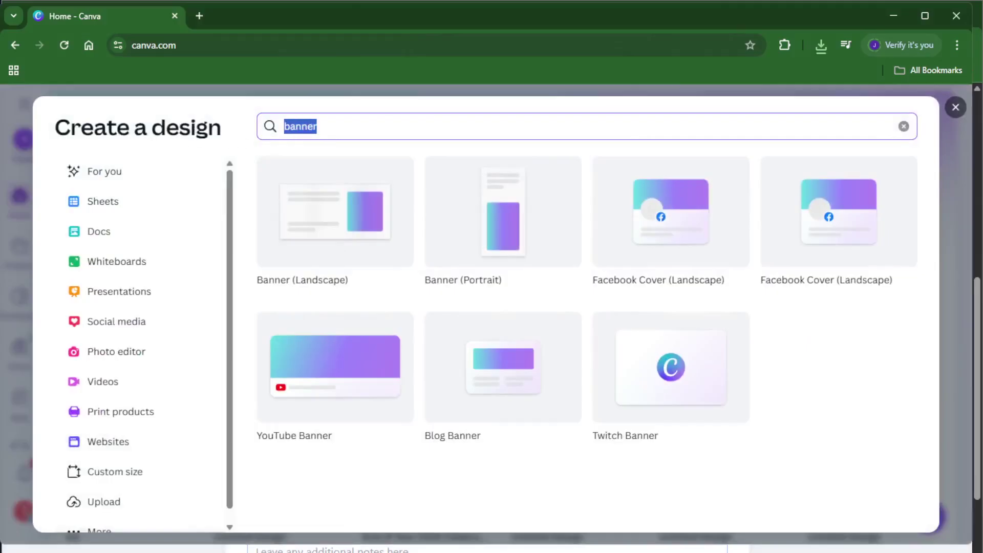
pyautogui.click(317, 127)
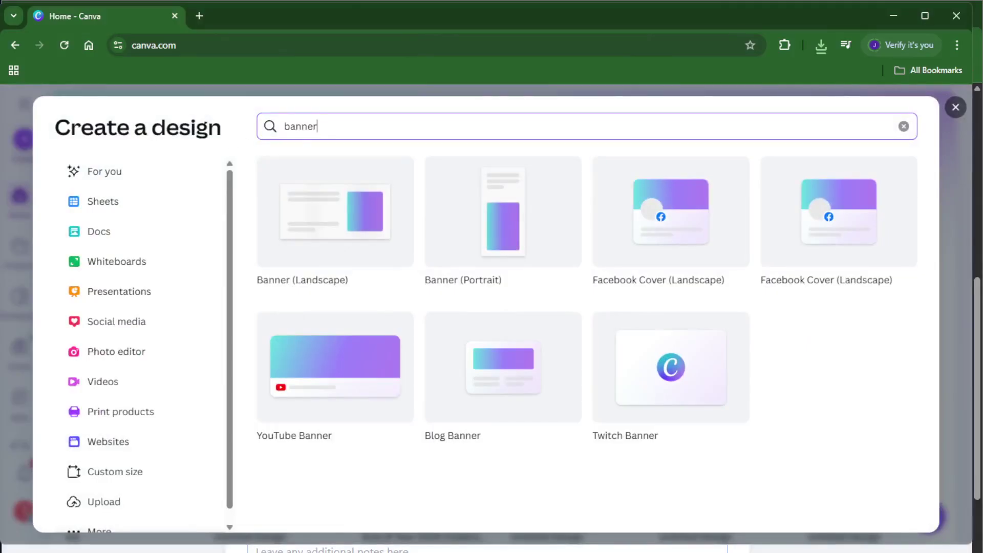
pyautogui.click(342, 235)
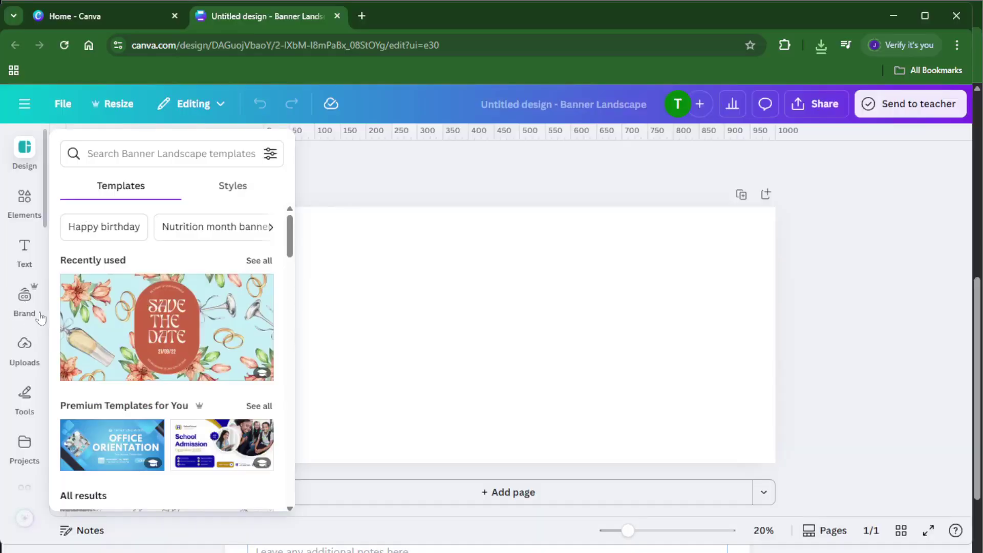
# Step: Apply the floral Save the Date template dated 21/09/22 to the blank banner
pyautogui.click(134, 327)
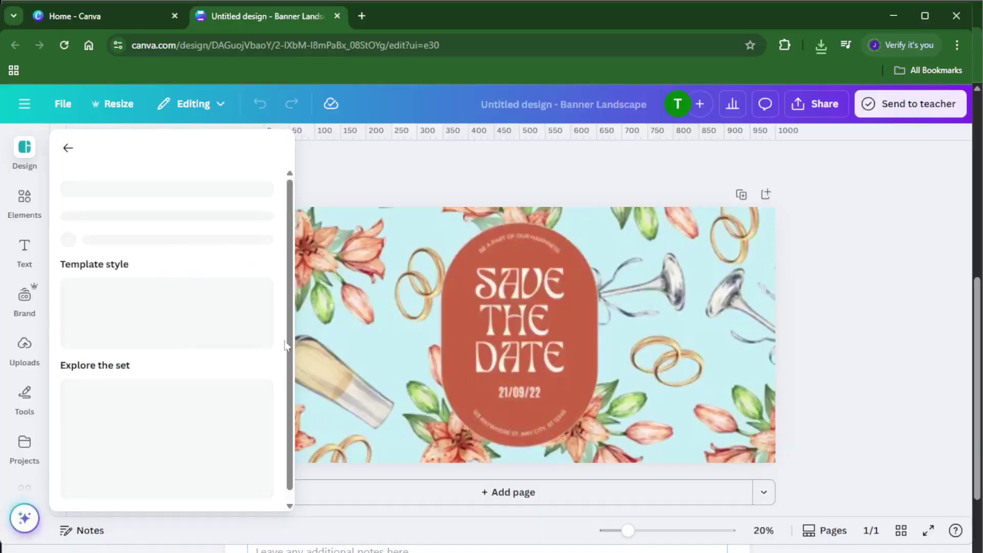
pyautogui.click(805, 295)
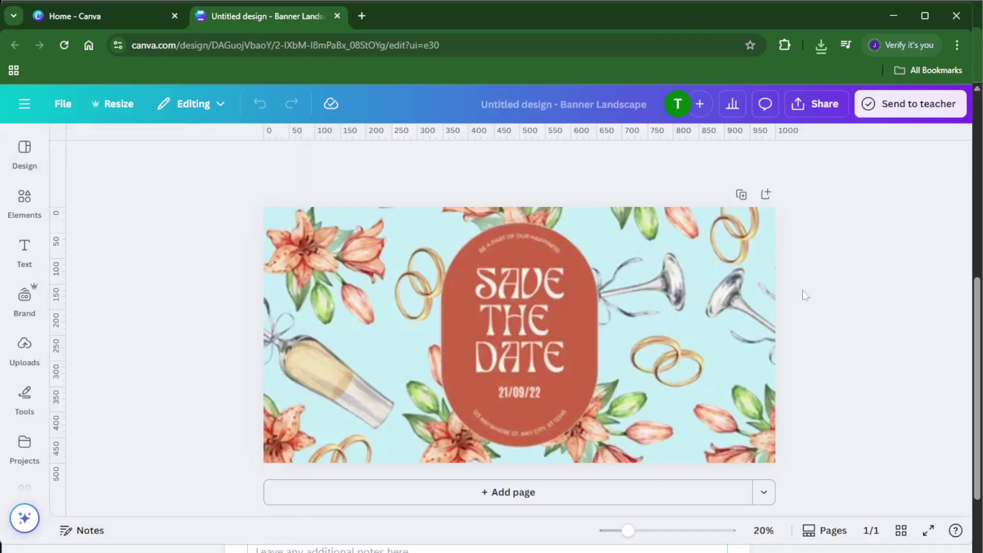
pyautogui.click(733, 320)
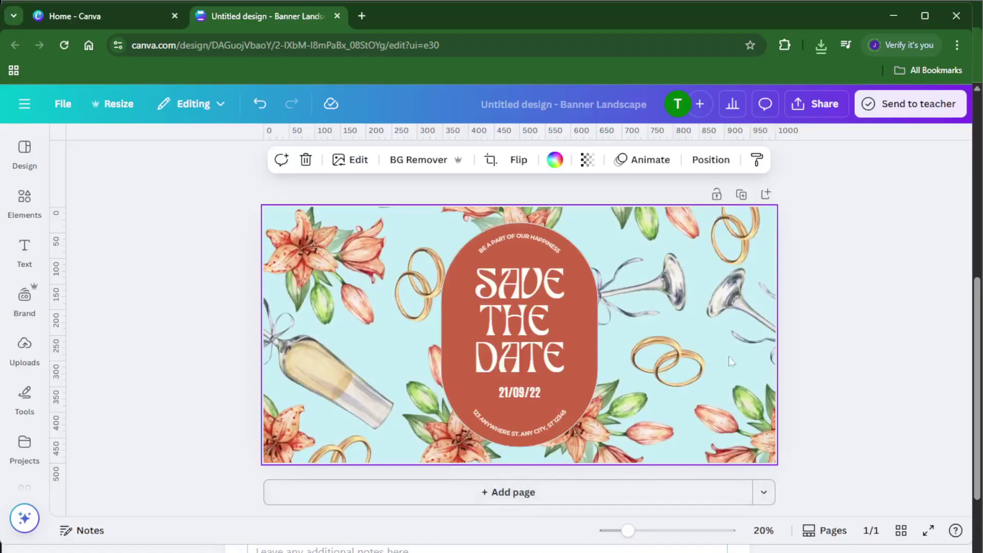
# Step: Duplicate the Save the Date page, then duplicate page 2 to make a third page
pyautogui.rightClick(731, 372)
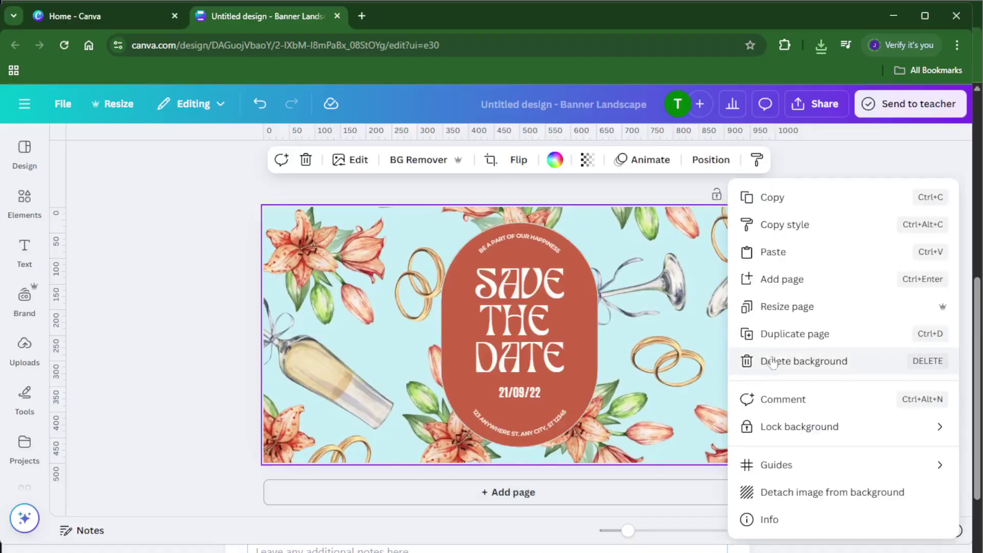
pyautogui.click(805, 339)
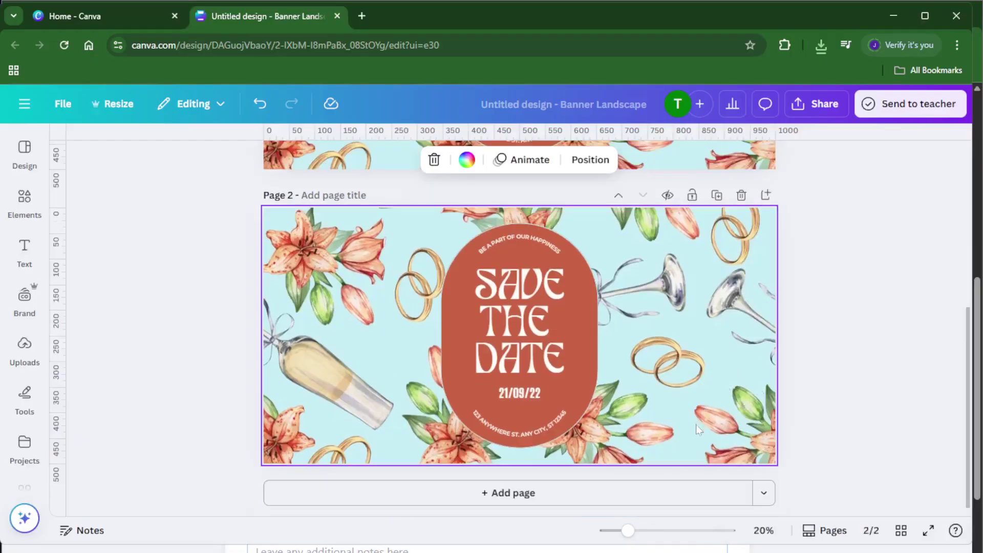
pyautogui.rightClick(676, 367)
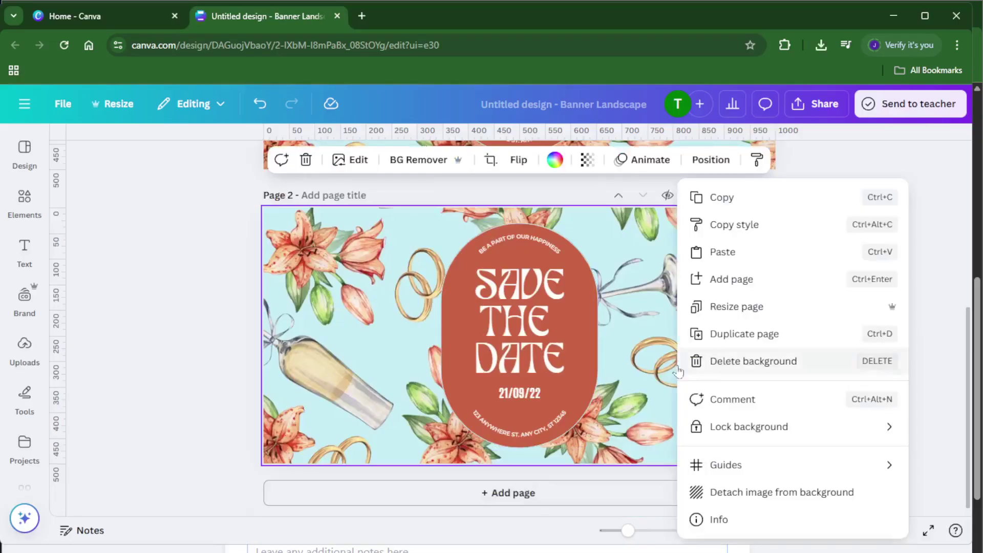
pyautogui.click(740, 340)
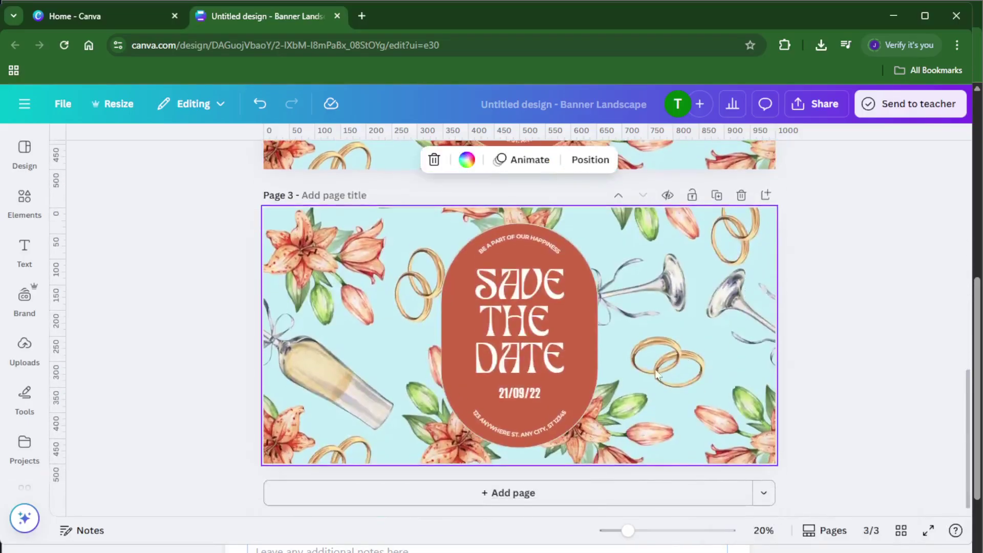
# Step: Delete the SAVE THE DATE title, 21/09/22 date, address and curved tagline from page 2
pyautogui.scroll(12, 656, 373)
pyautogui.scroll(-4, 537, 341)
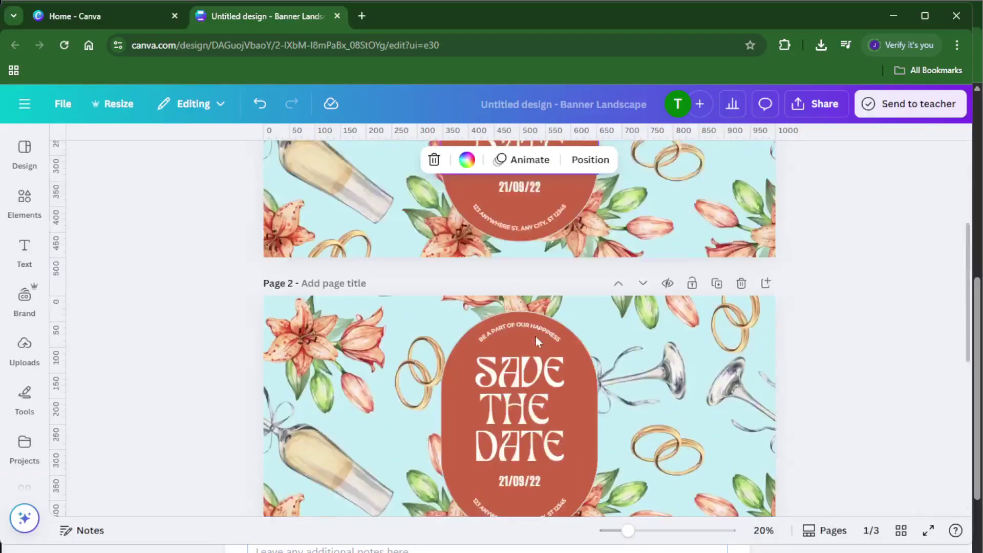
pyautogui.scroll(-2, 536, 341)
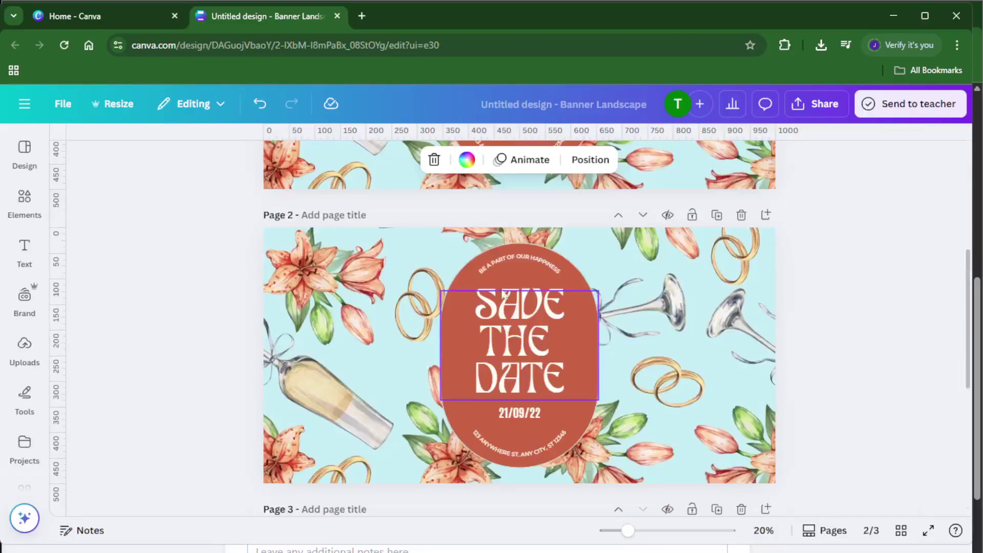
pyautogui.click(521, 341)
pyautogui.press('Delete')
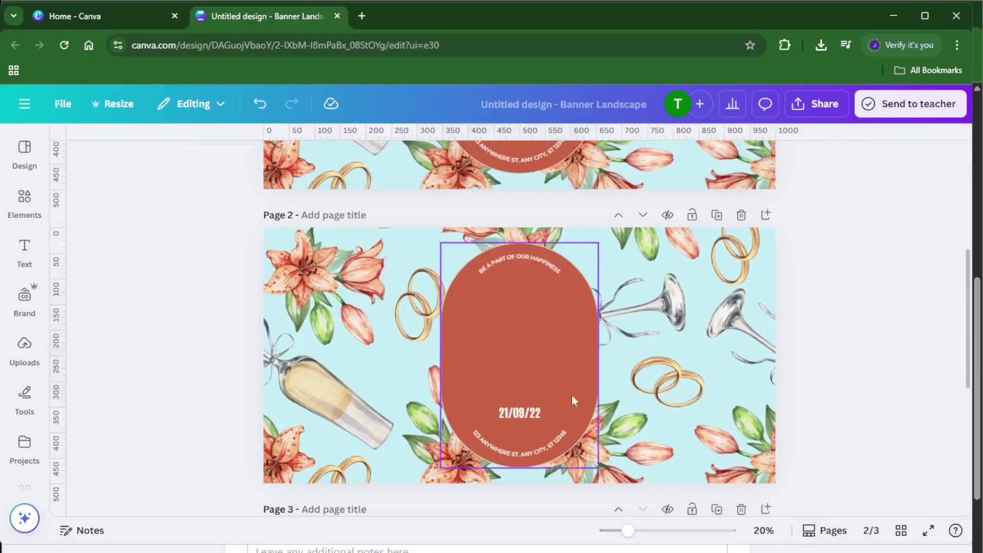
pyautogui.scroll(-3, 573, 414)
pyautogui.click(512, 277)
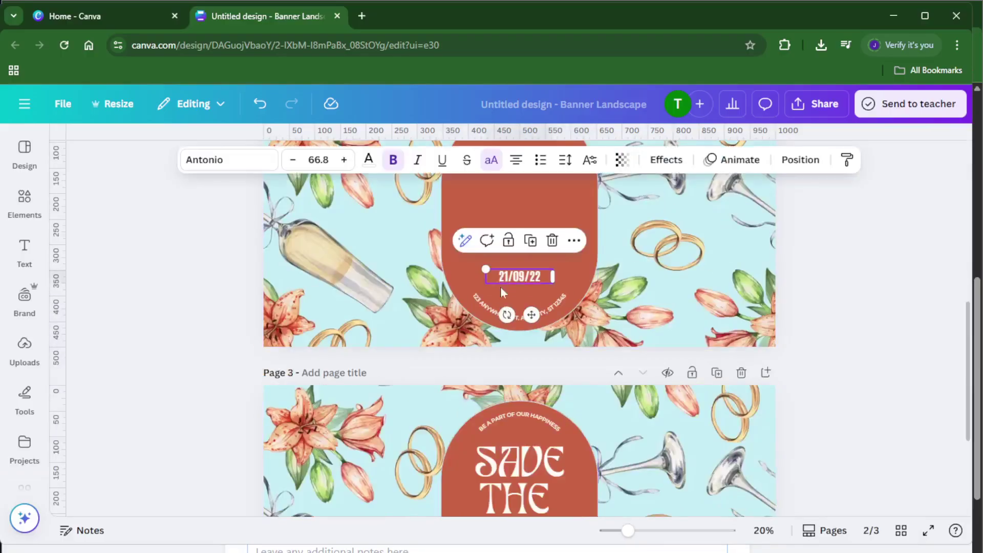
pyautogui.press('Delete')
pyautogui.click(503, 317)
pyautogui.press('Delete')
pyautogui.scroll(3, 564, 268)
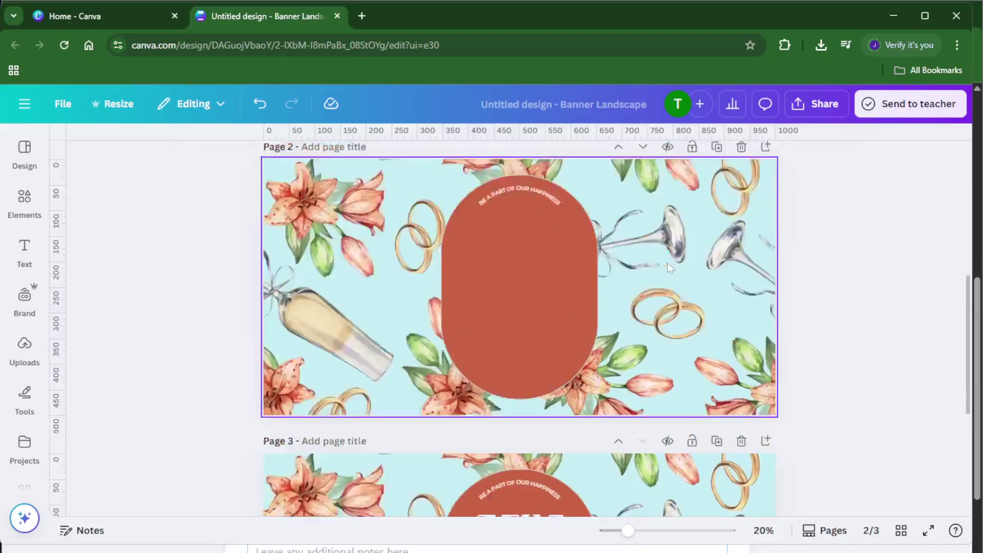
pyautogui.click(562, 269)
pyautogui.press('Delete')
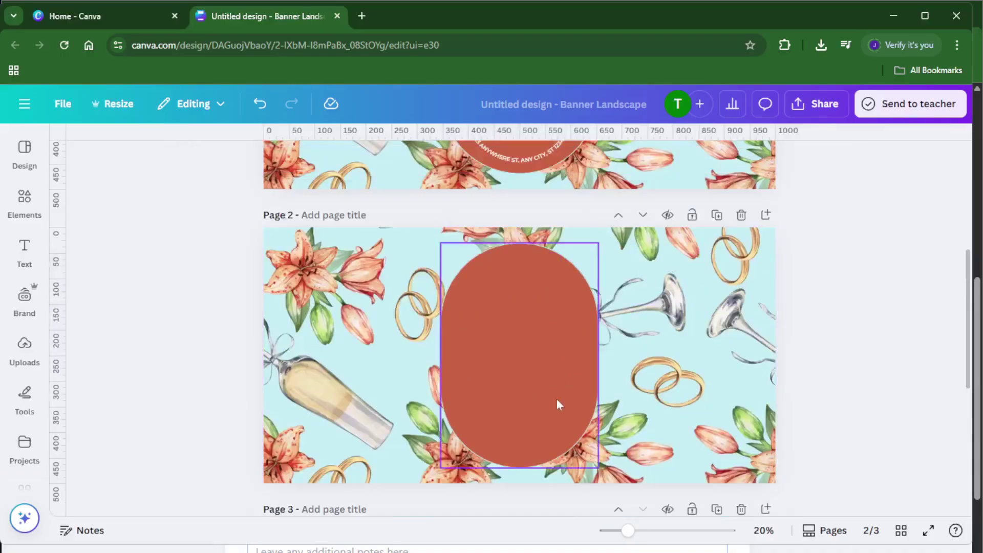
# Step: Delete the SAVE THE title, curved tagline, 21/09/22 date and address from page 3
pyautogui.scroll(-3, 557, 401)
pyautogui.click(545, 416)
pyautogui.press('Delete')
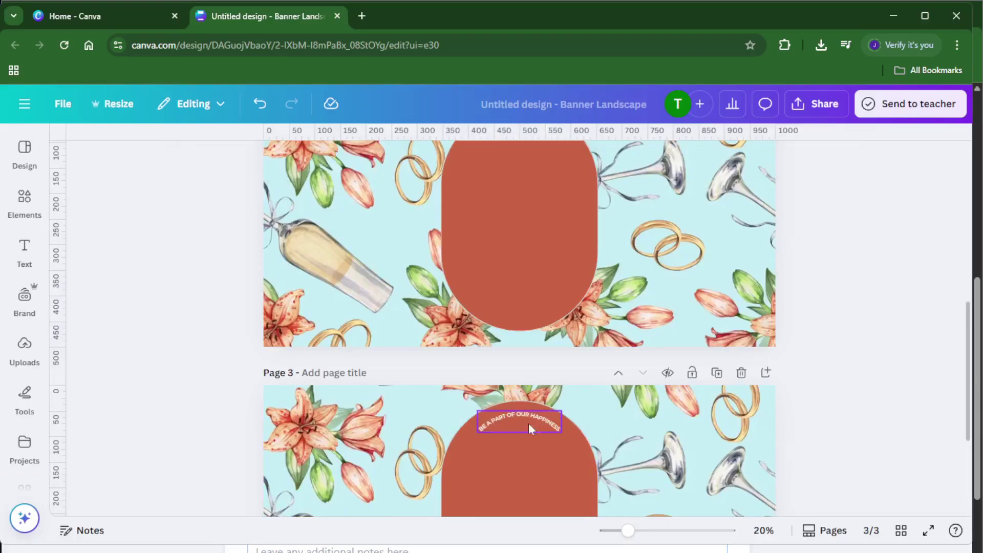
pyautogui.click(528, 411)
pyautogui.press('Delete')
pyautogui.scroll(-4, 616, 453)
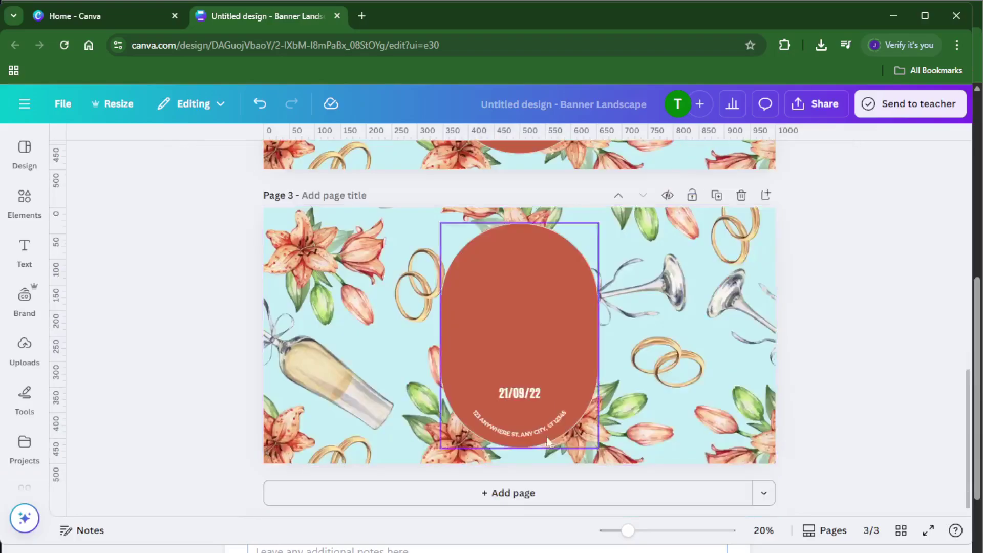
pyautogui.click(524, 395)
pyautogui.press('Delete')
pyautogui.click(507, 425)
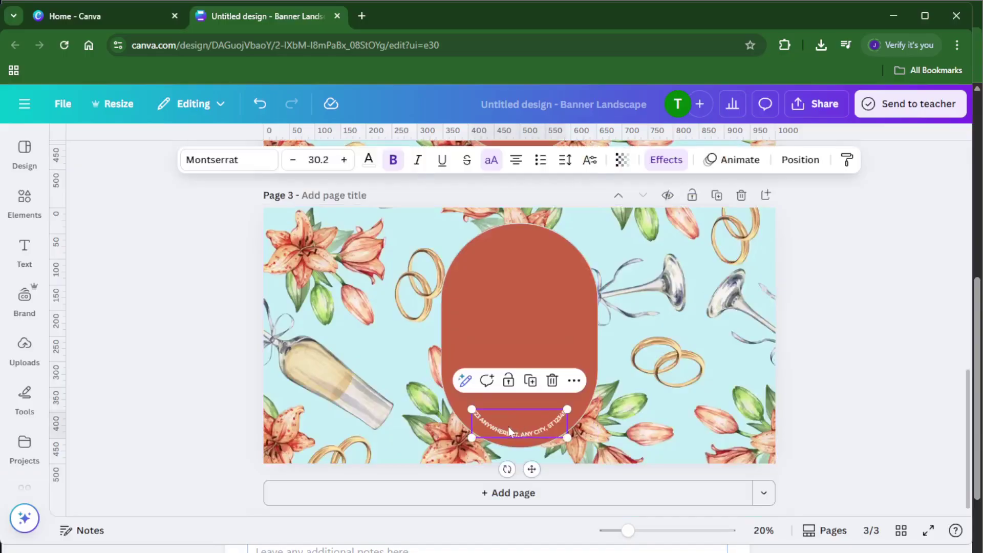
pyautogui.press('Delete')
# Step: Open the Elements panel
pyautogui.scroll(4, 533, 318)
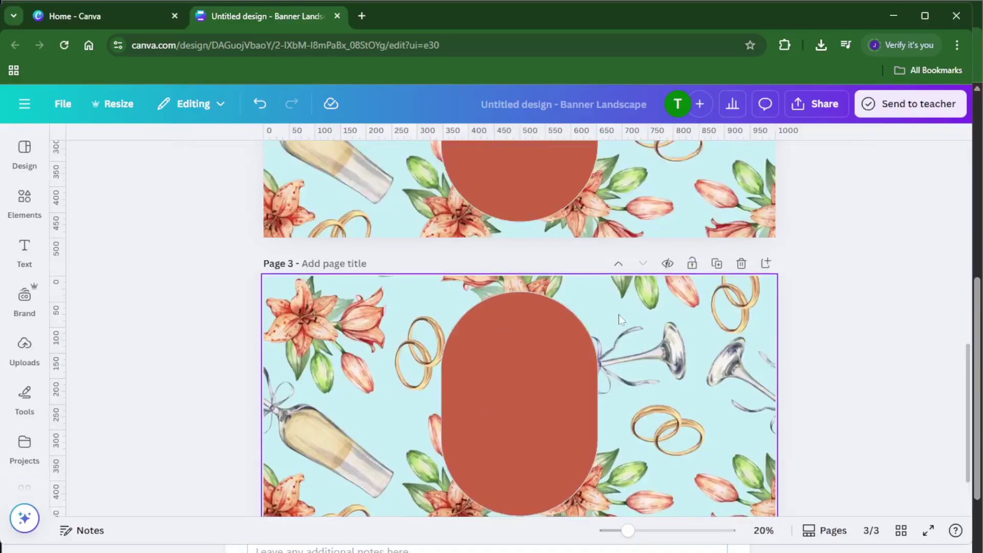
pyautogui.click(13, 147)
pyautogui.click(24, 198)
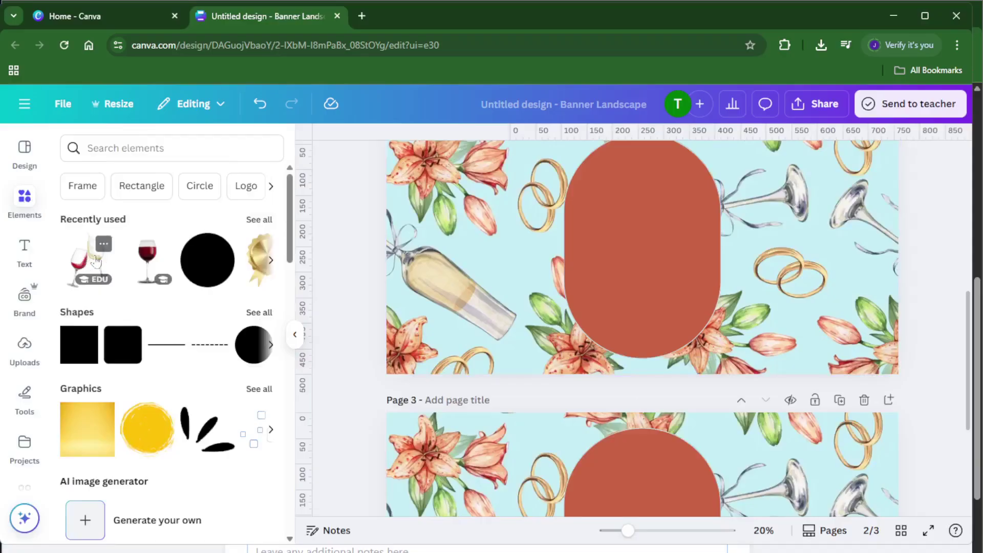
# Step: Add the red wine glass image to page 2's arch and remove its white background
pyautogui.click(135, 256)
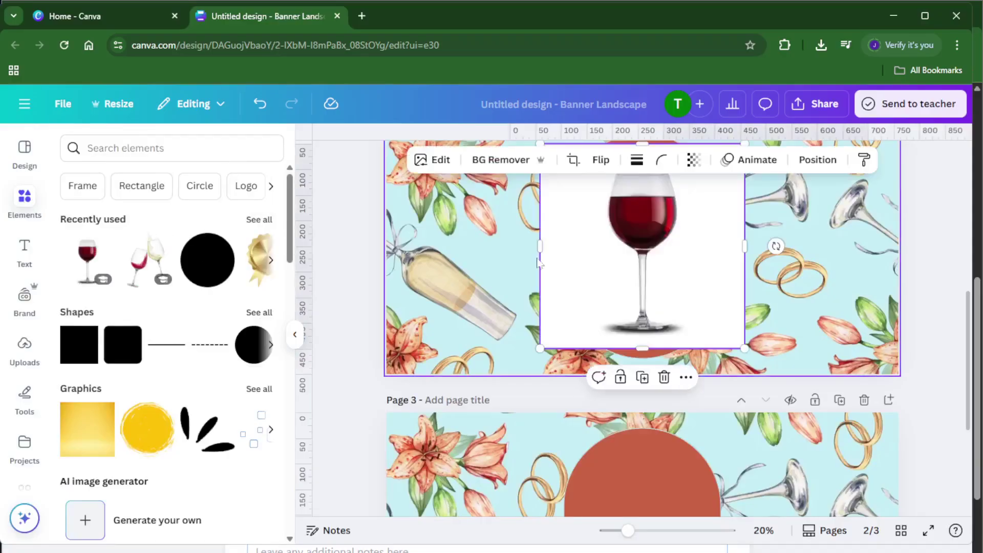
pyautogui.scroll(3, 797, 287)
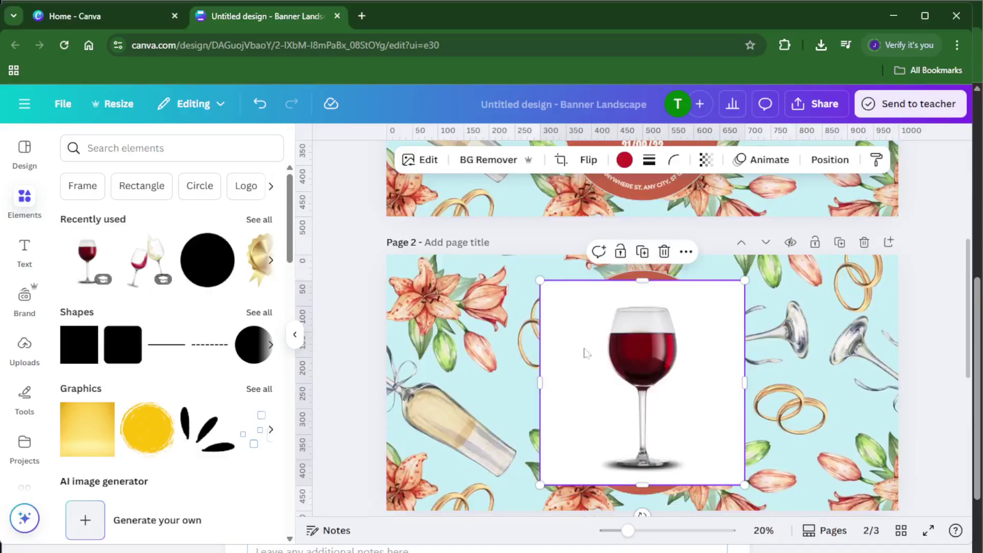
pyautogui.click(485, 163)
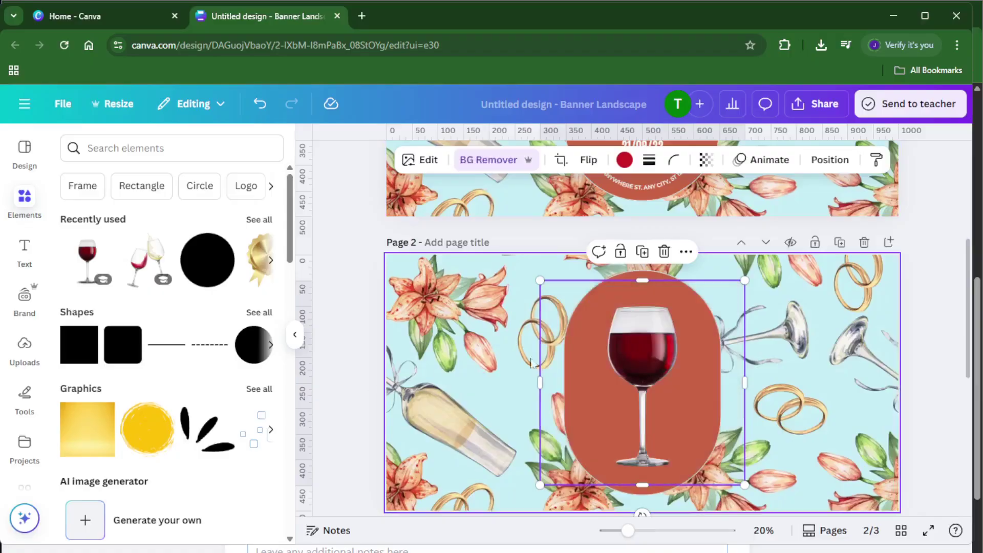
pyautogui.click(904, 338)
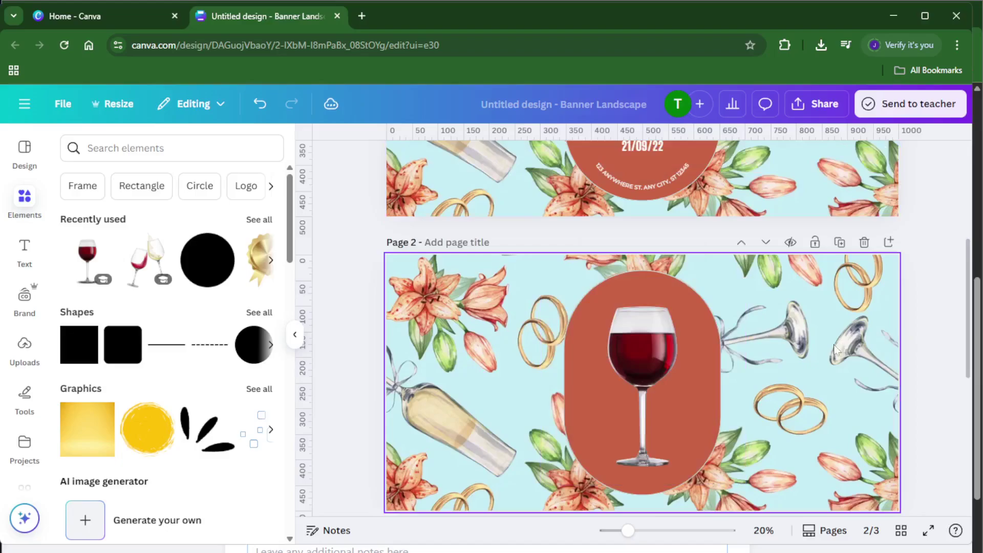
# Step: Add the clinking red-and-white wine glasses image to page 3, shrink it and centre it in the oval
pyautogui.scroll(-3, 819, 354)
pyautogui.scroll(-2, 807, 360)
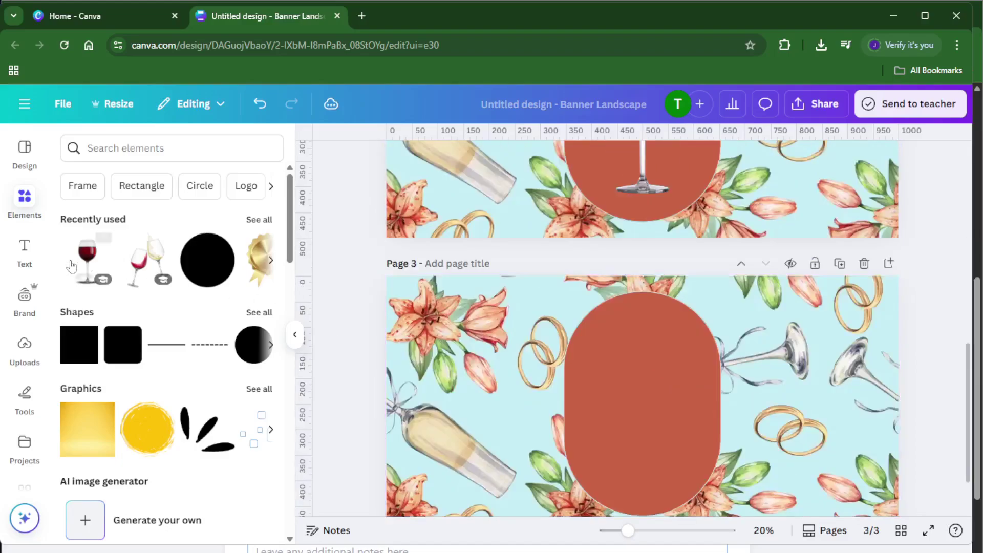
pyautogui.click(146, 258)
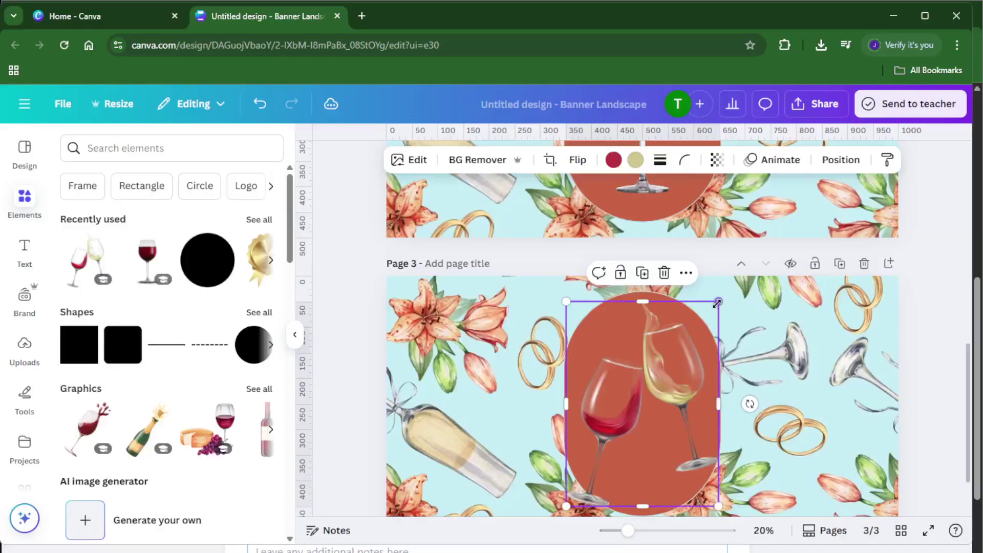
pyautogui.moveTo(718, 302); pyautogui.dragTo(705, 321)
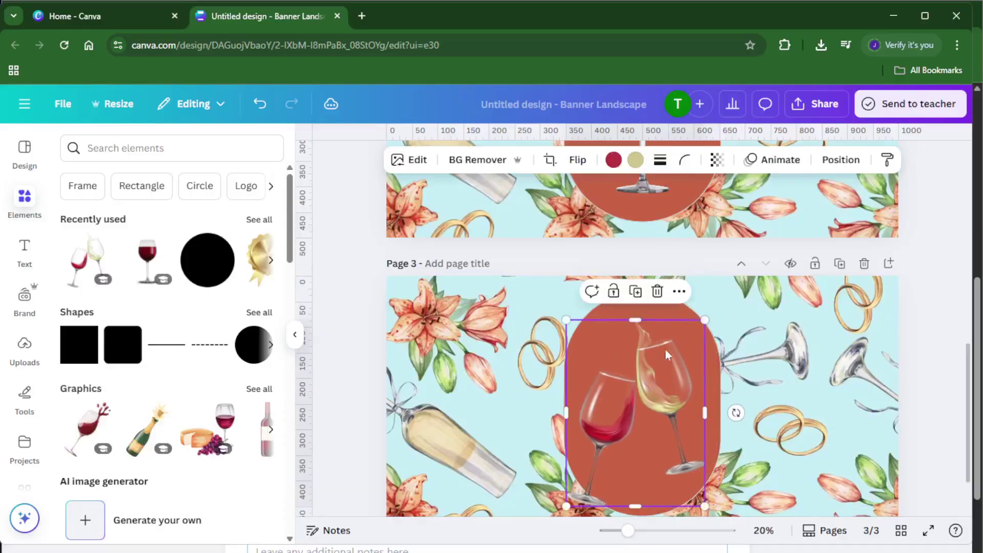
pyautogui.moveTo(662, 362); pyautogui.dragTo(667, 343)
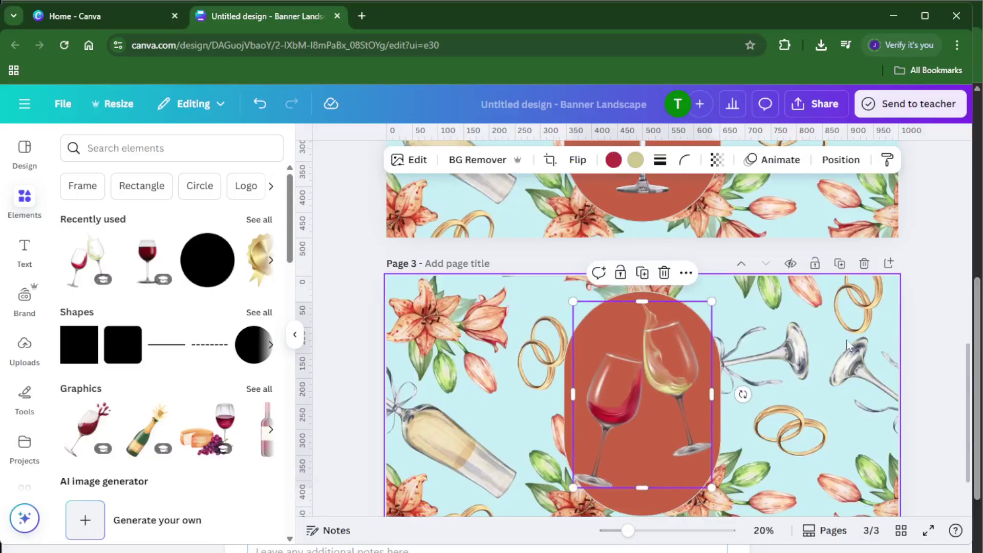
pyautogui.click(830, 350)
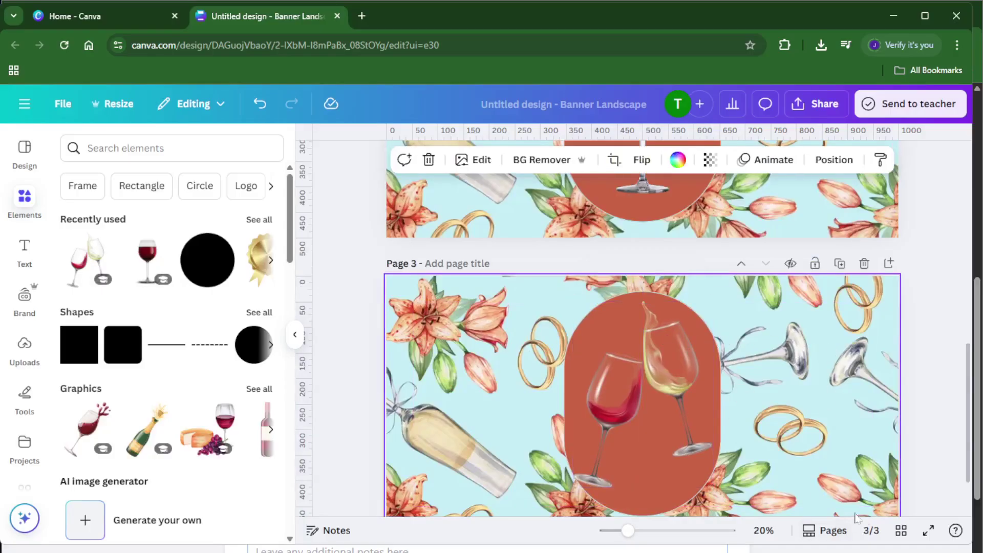
# Step: Download pages 1–3 as PNG from grid view, then close the design tab
pyautogui.click(896, 533)
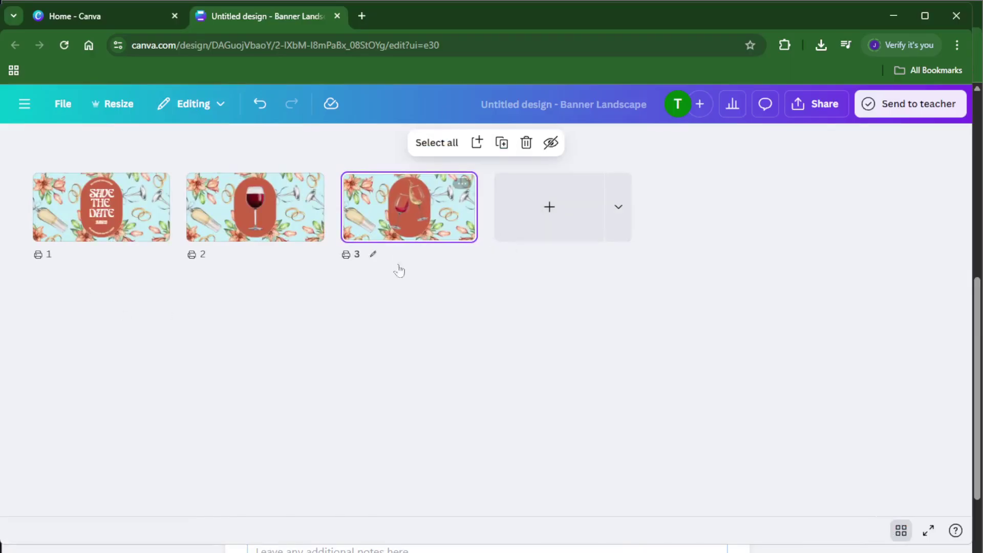
pyautogui.click(247, 326)
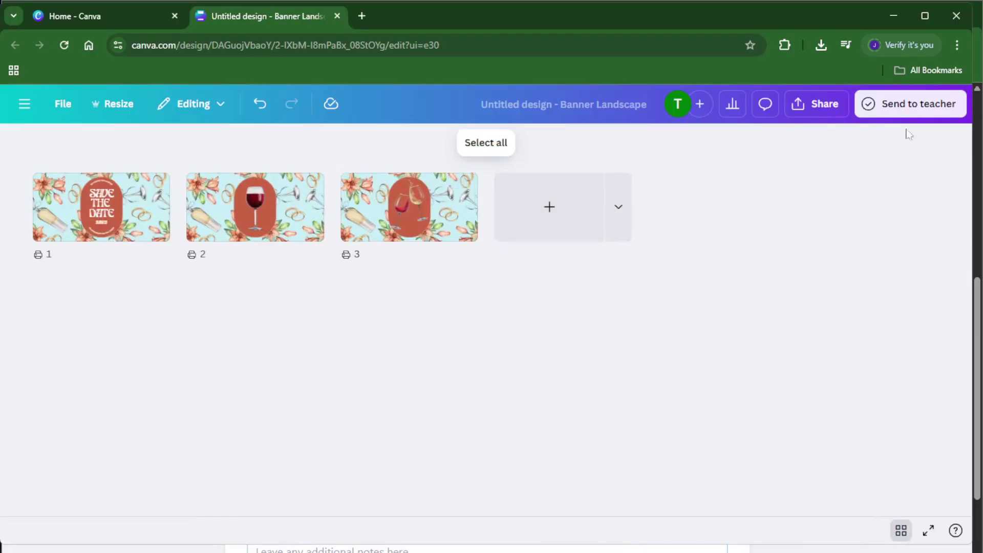
pyautogui.click(808, 107)
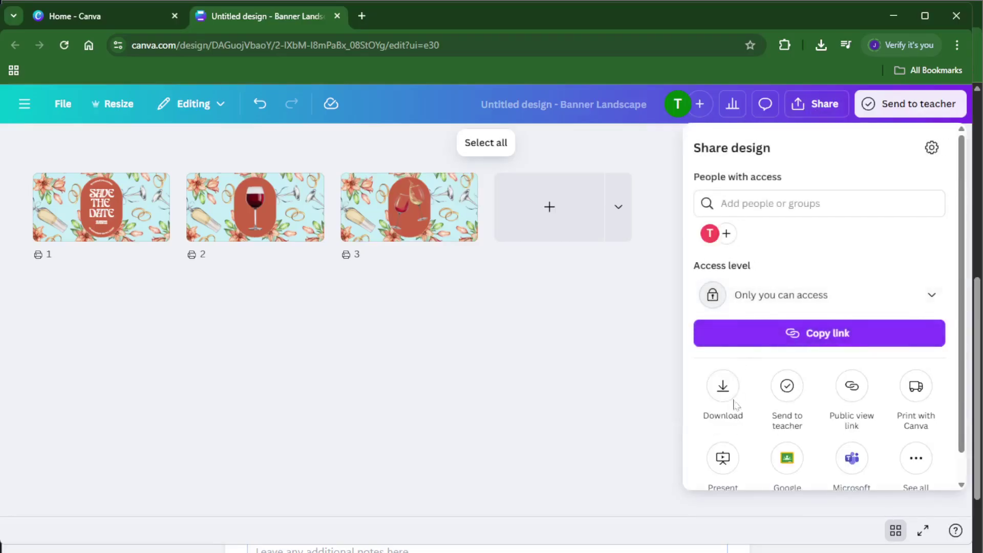
pyautogui.click(723, 389)
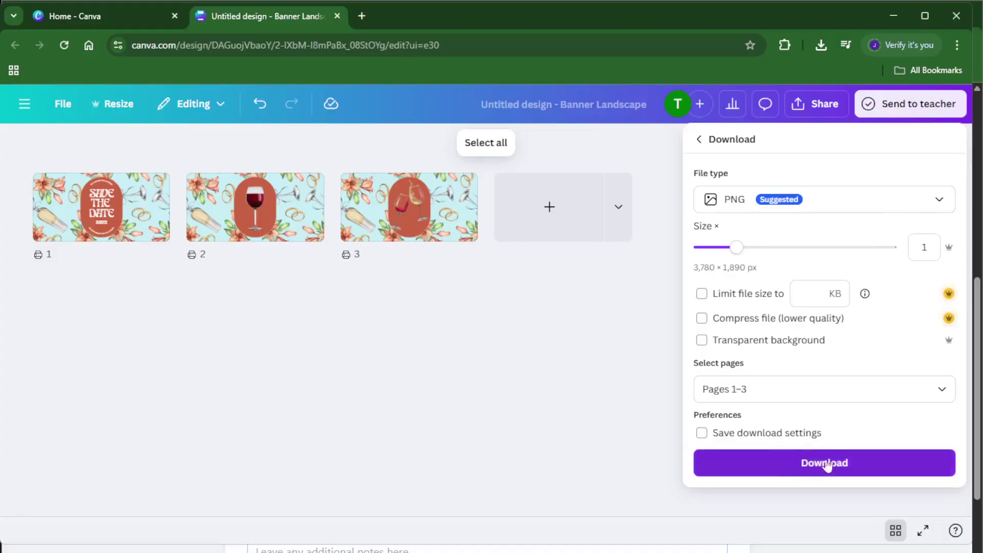
pyautogui.click(545, 363)
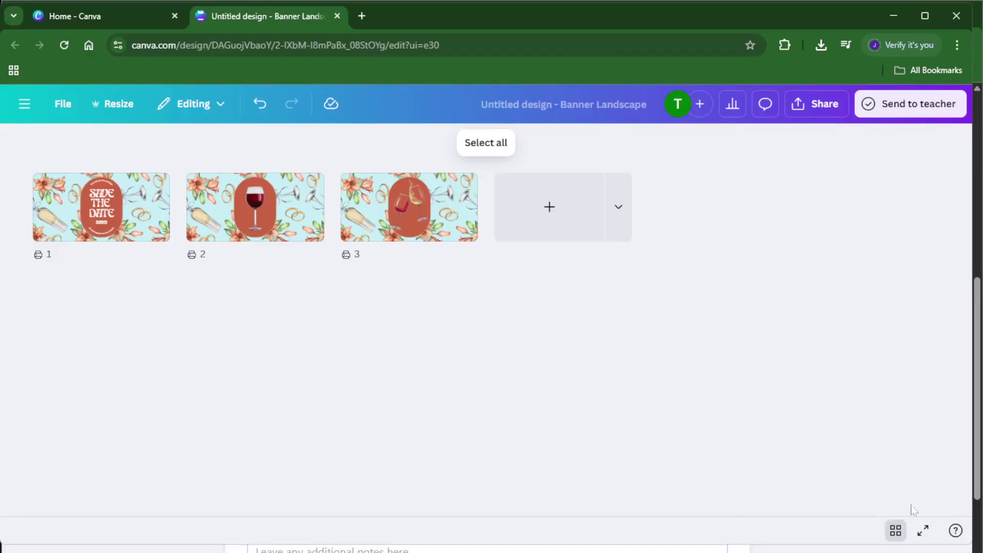
pyautogui.hotkey('ctrl', 'w')
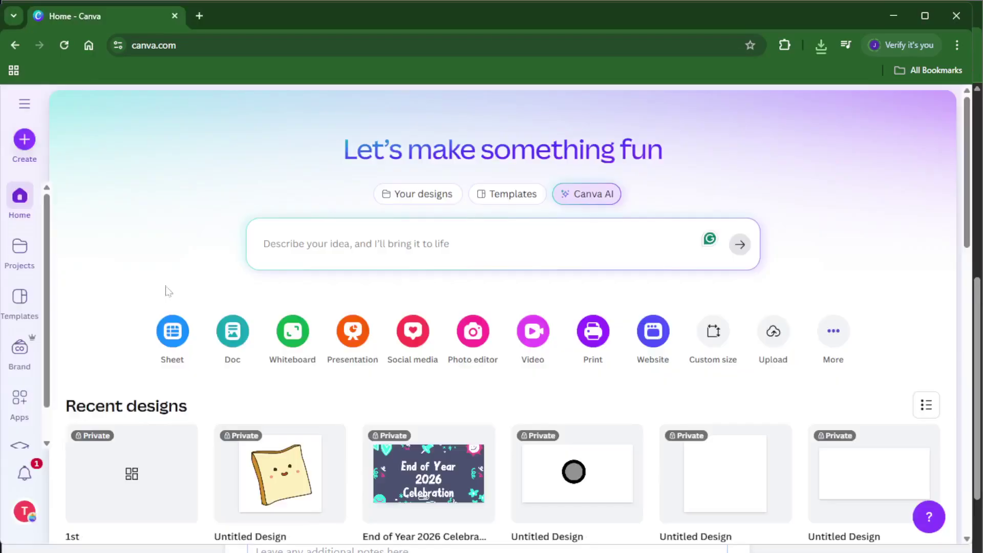